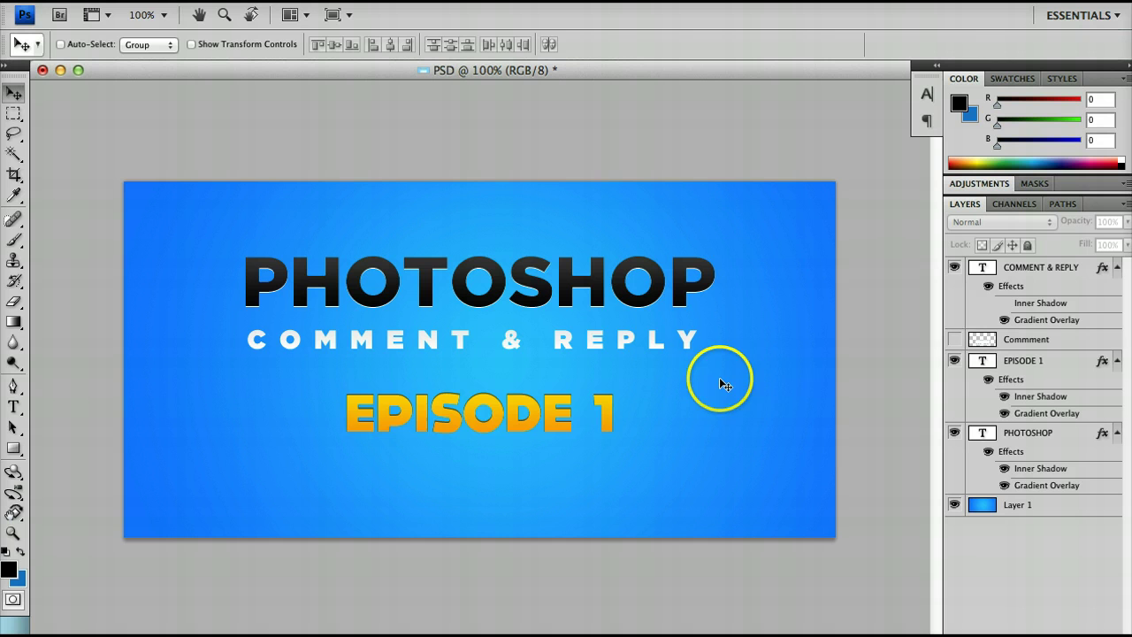
Step: Make the hidden Commment layer visible so the viewer's page-sideways question shows on the banner
{"action": "left_click", "coordinate": [955, 340]}
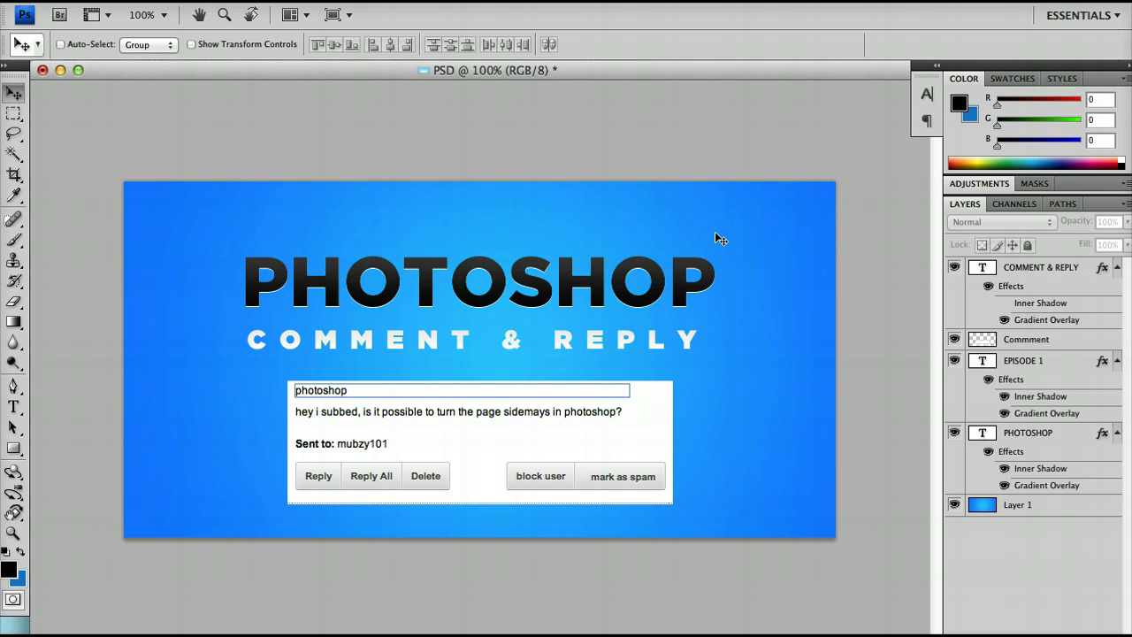
Step: Start a new document, trying the International Paper preset and then settling on Web
{"action": "key", "text": "super+n"}
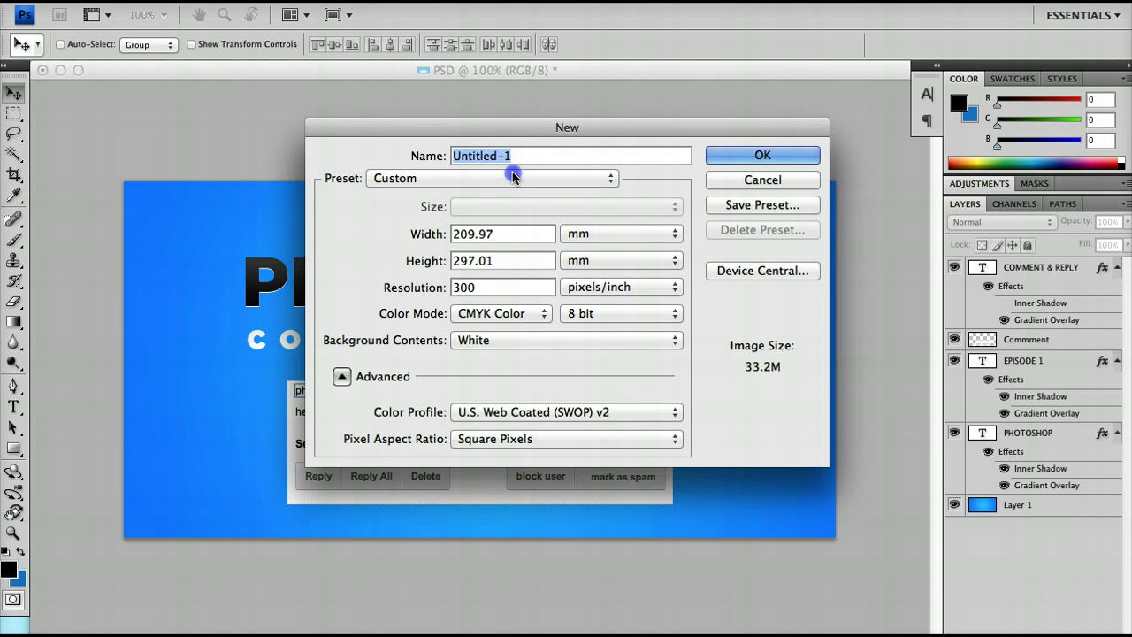
{"action": "left_click", "coordinate": [513, 177]}
{"action": "left_click", "coordinate": [496, 45]}
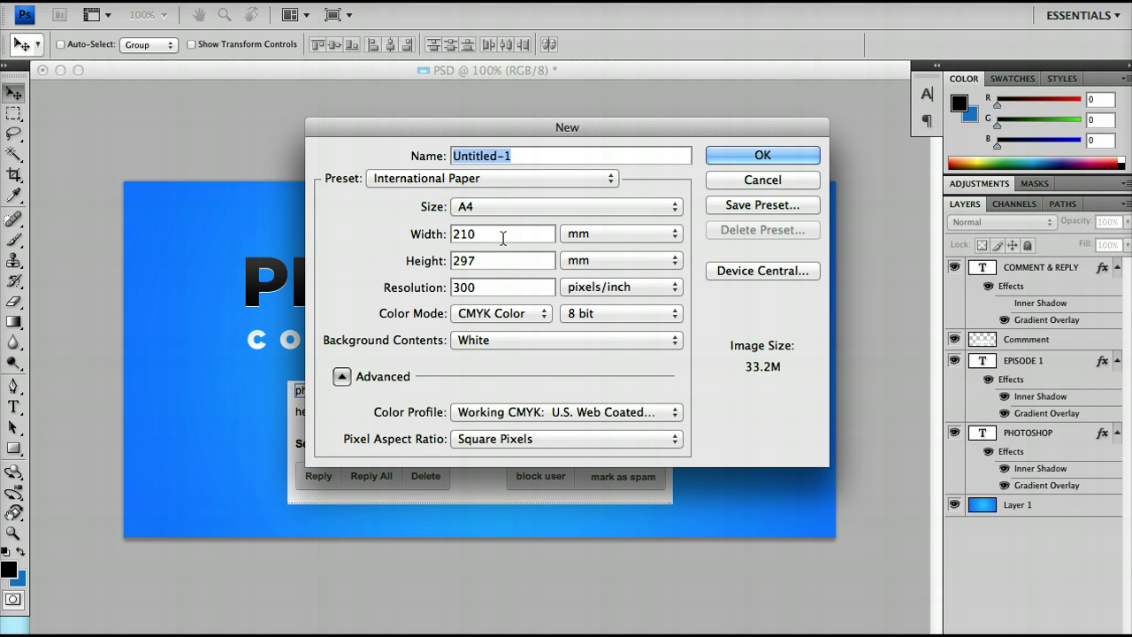
{"action": "left_click", "coordinate": [487, 180]}
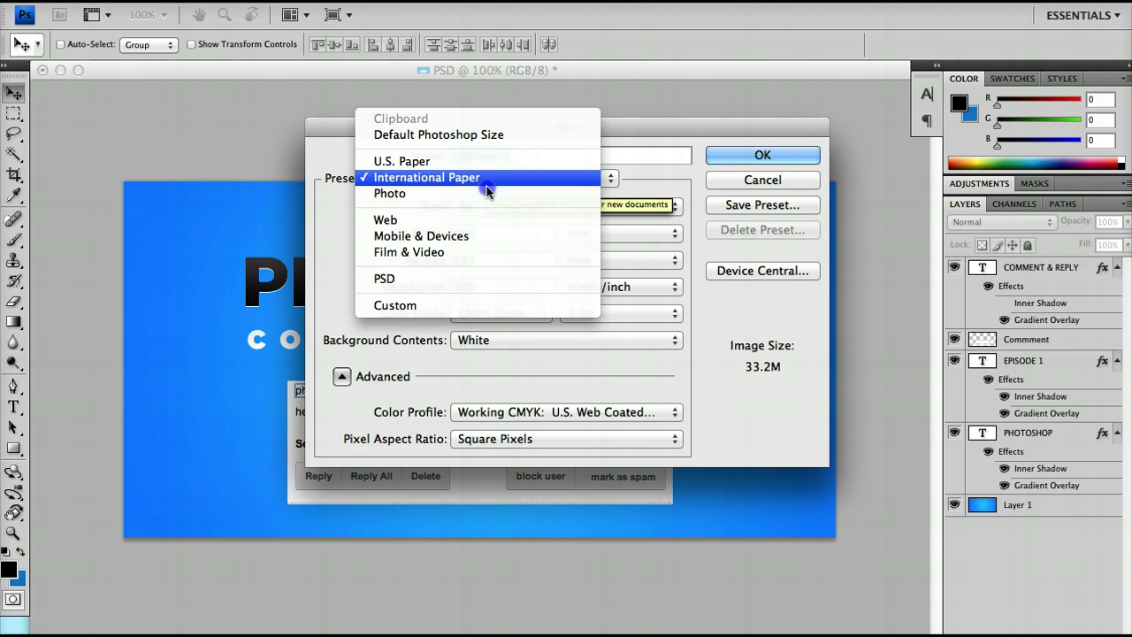
{"action": "left_click", "coordinate": [468, 221]}
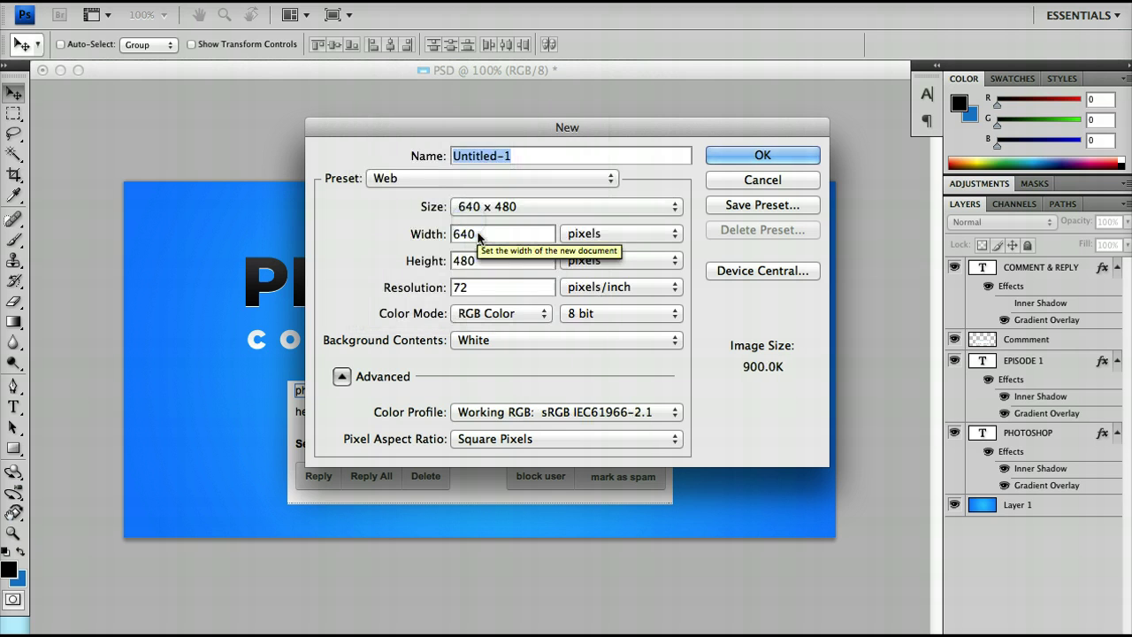
Step: Set the size to 800 x 400 pixels, RGB Color, with Transparent background contents
{"action": "double_click", "coordinate": [469, 234]}
{"action": "type", "text": "800"}
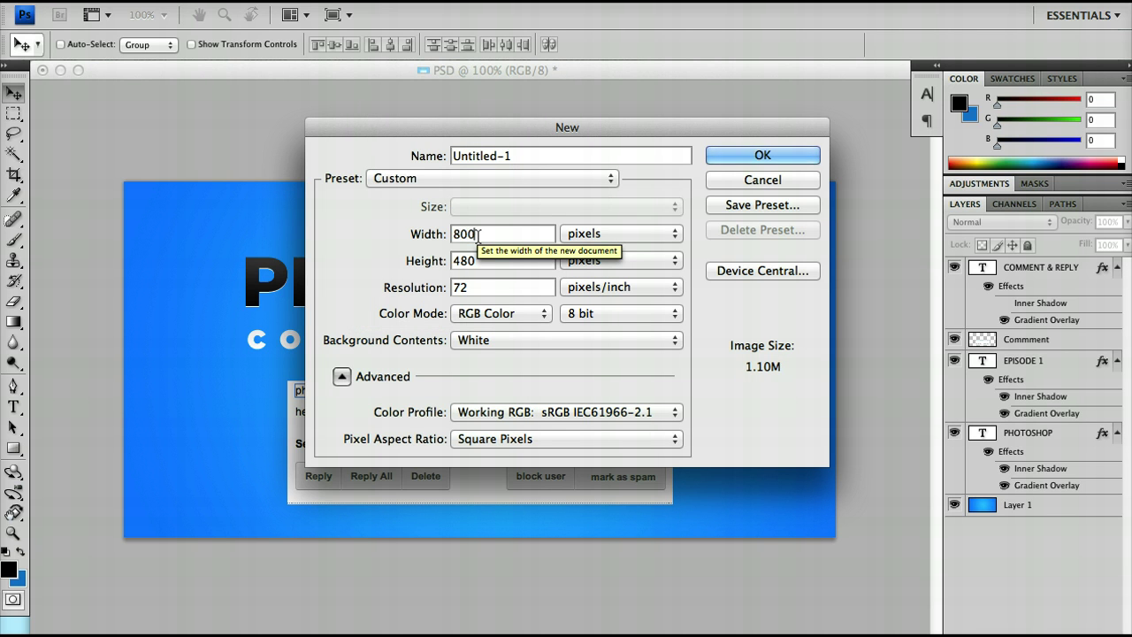
{"action": "double_click", "coordinate": [480, 256]}
{"action": "type", "text": "400"}
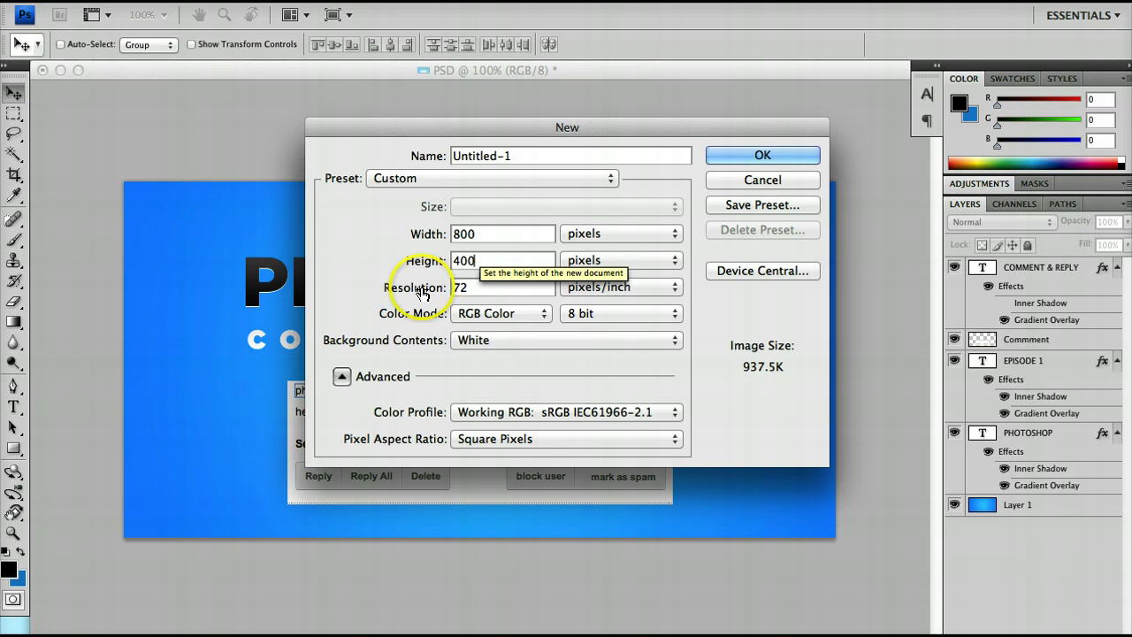
{"action": "left_click", "coordinate": [482, 313]}
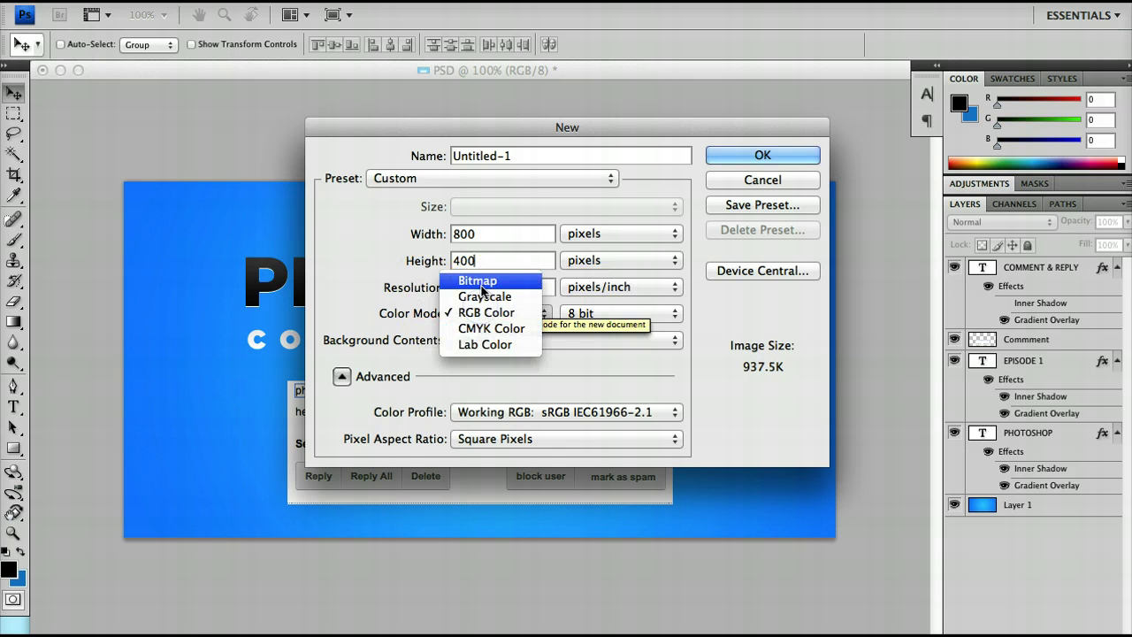
{"action": "left_click", "coordinate": [482, 313]}
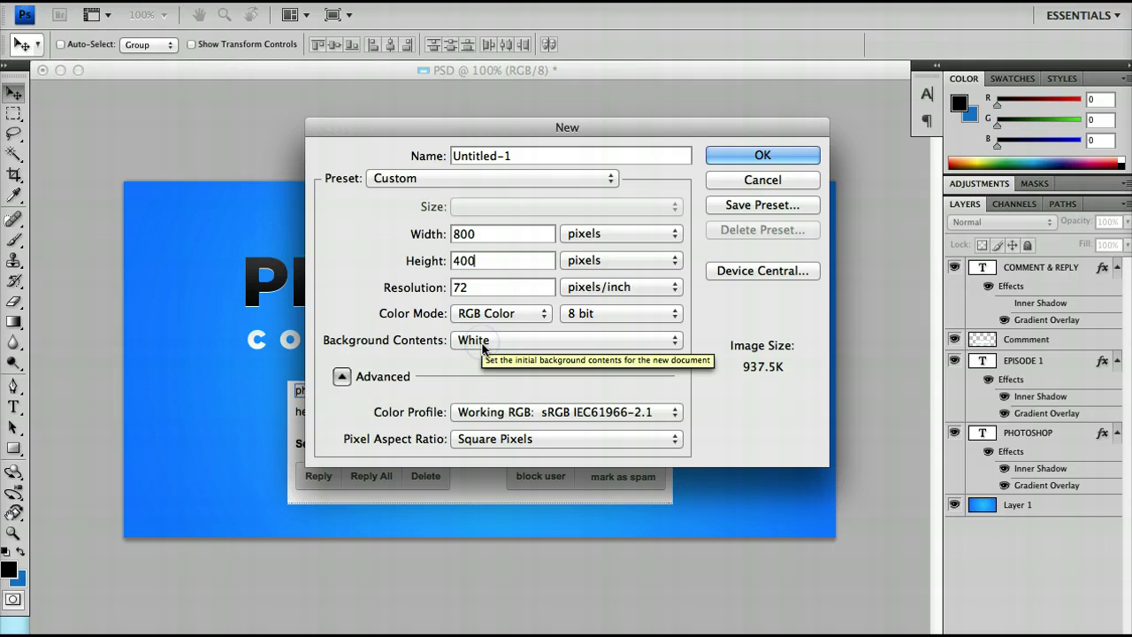
{"action": "left_click", "coordinate": [483, 343]}
{"action": "left_click", "coordinate": [483, 374]}
Step: Create the document and add bold black 'MY PAGE' text, moved down toward the canvas centre
{"action": "key", "text": "Return"}
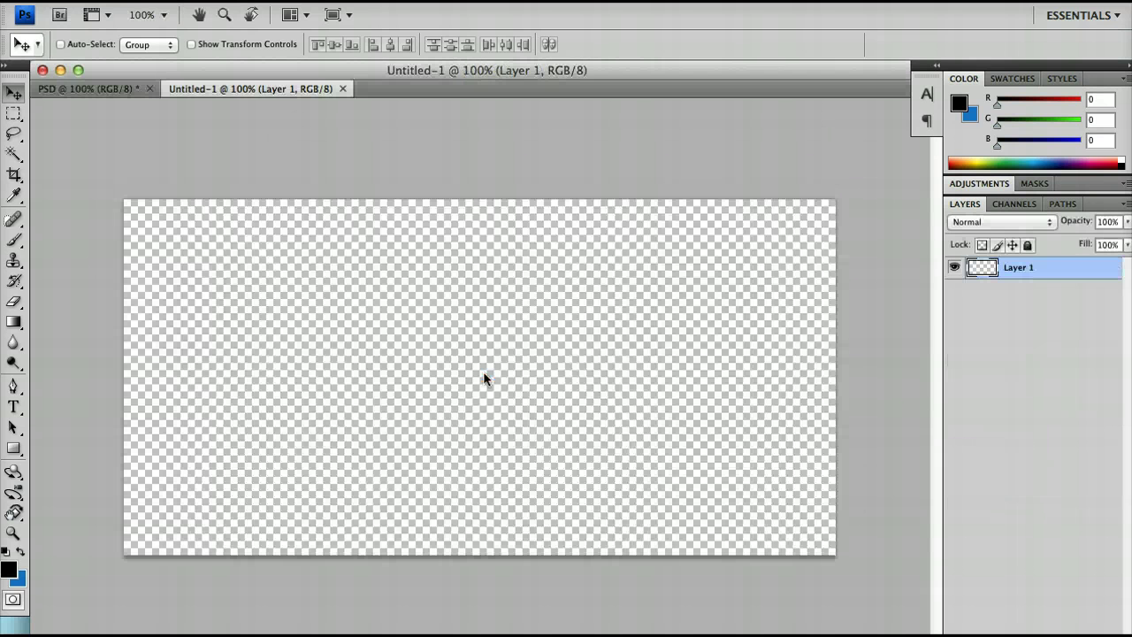
{"action": "left_click", "coordinate": [13, 406]}
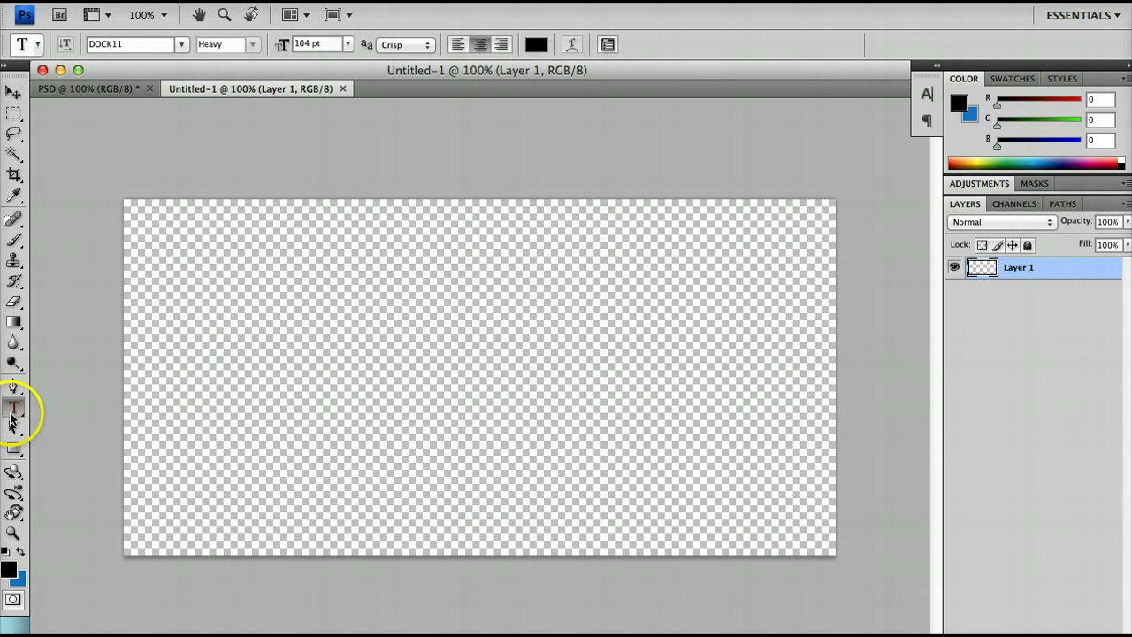
{"action": "left_click", "coordinate": [451, 347]}
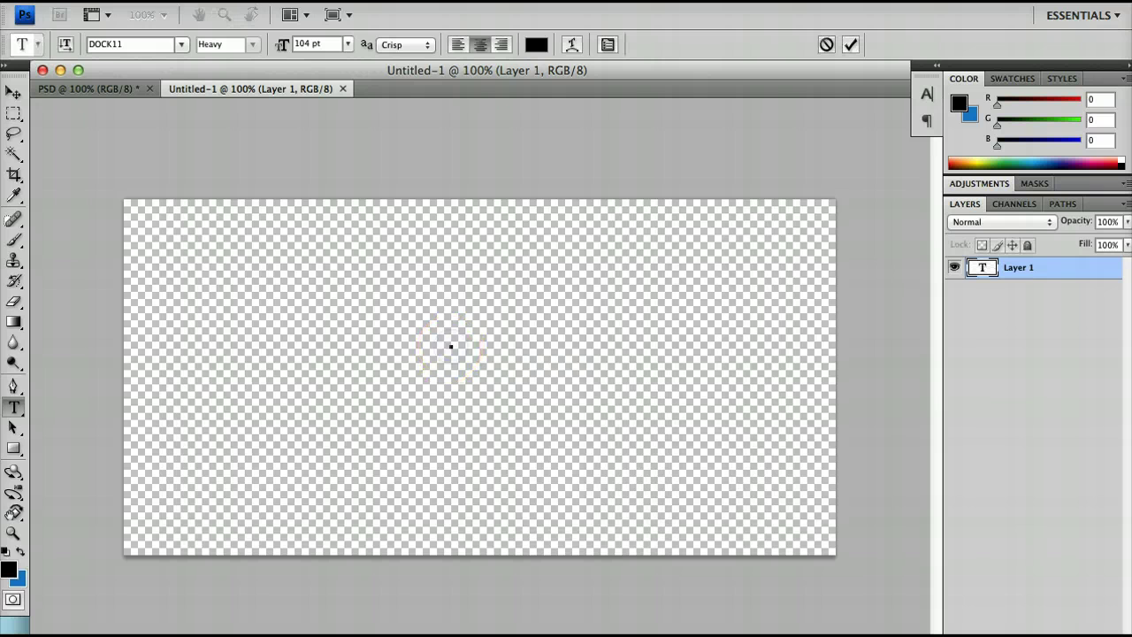
{"action": "type", "text": "PAGE"}
{"action": "key", "text": "BackSpace"}
{"action": "key", "text": "BackSpace"}
{"action": "key", "text": "BackSpace"}
{"action": "key", "text": "BackSpace"}
{"action": "type", "text": "MY"}
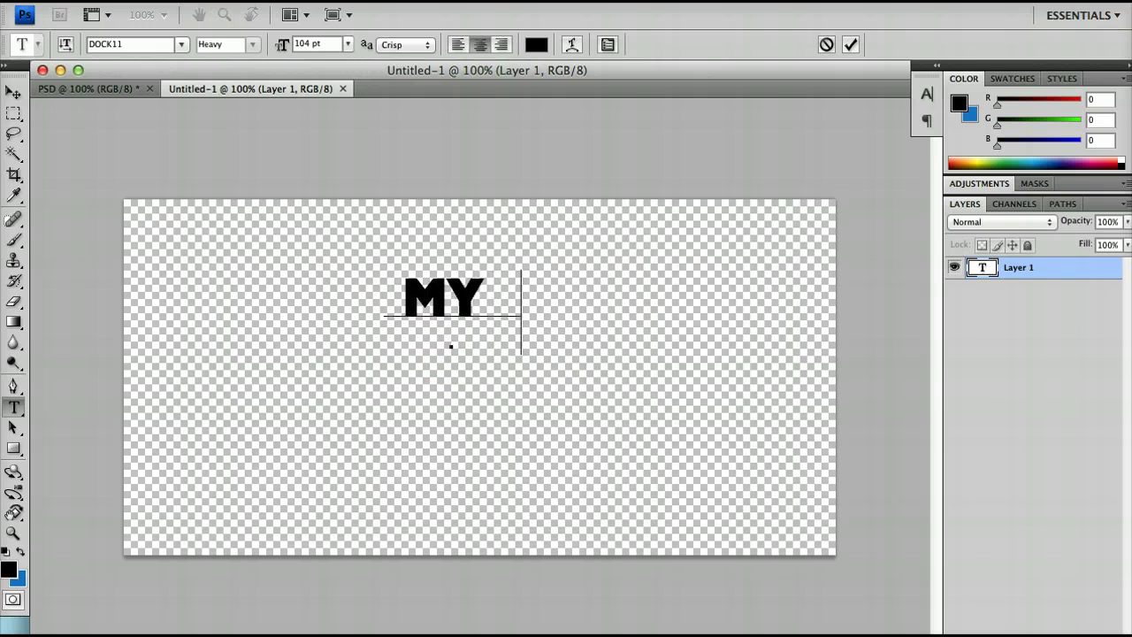
{"action": "type", "text": " PAGE"}
{"action": "left_click", "coordinate": [520, 311]}
{"action": "key", "text": "v"}
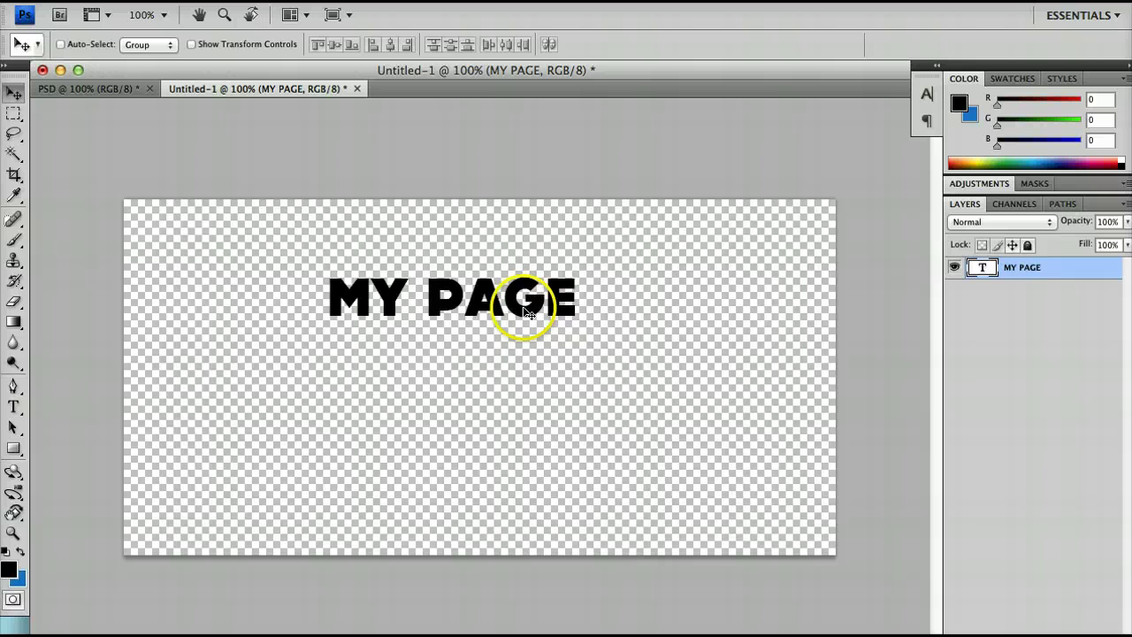
{"action": "left_click_drag", "start_coordinate": [525, 305], "coordinate": [550, 383]}
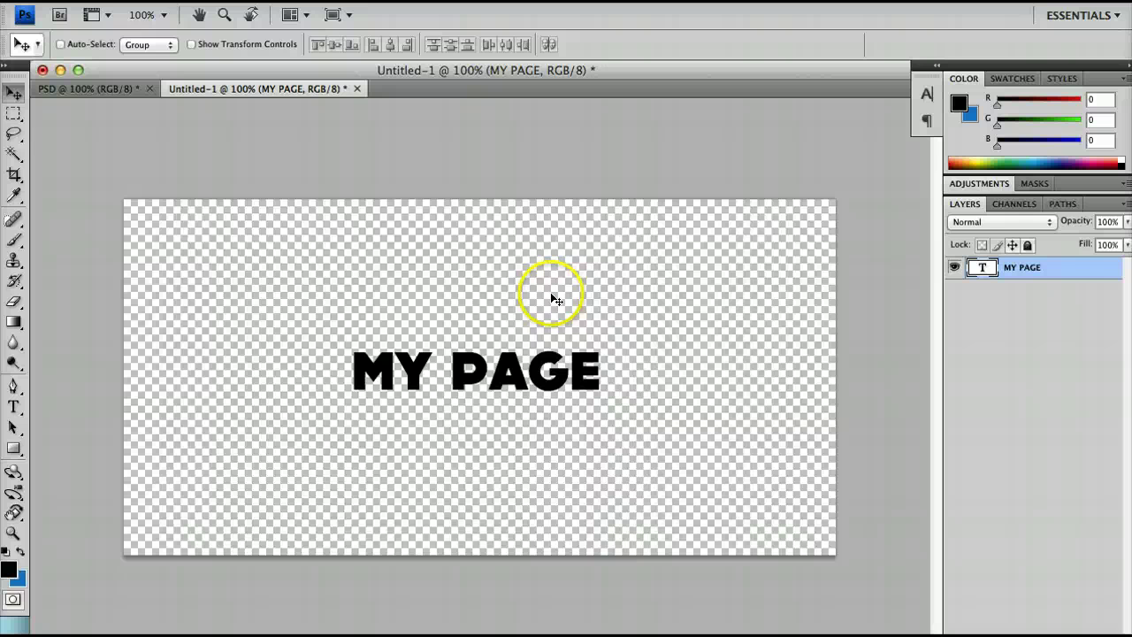
Step: Rotate the canvas view steeply, dismissing the invalid-angle alert
{"action": "left_click", "coordinate": [250, 15]}
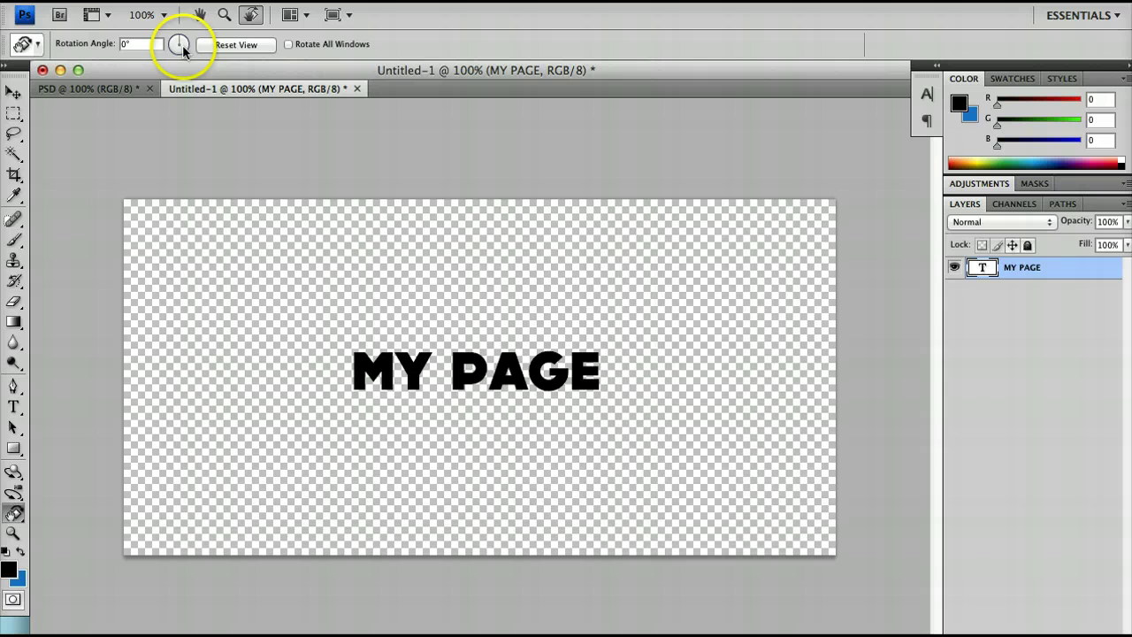
{"action": "mouse_move", "coordinate": [179, 45]}
{"action": "left_mouse_down"}
{"action": "mouse_move", "coordinate": [179, 60]}
{"action": "mouse_move", "coordinate": [164, 44]}
{"action": "left_mouse_up"}
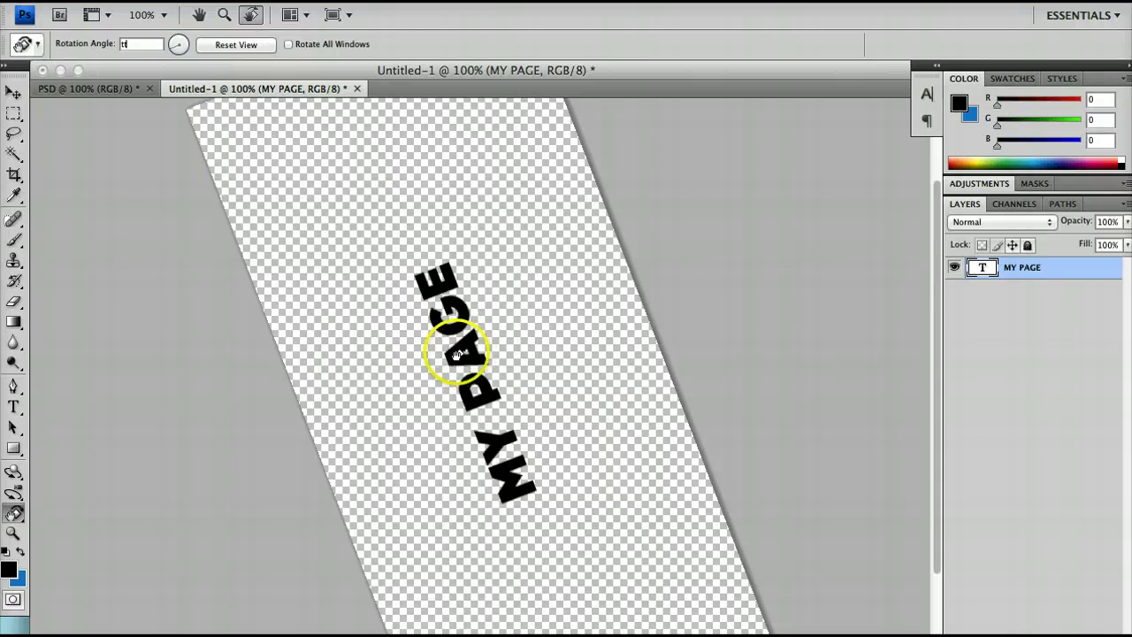
{"action": "key", "text": "Return"}
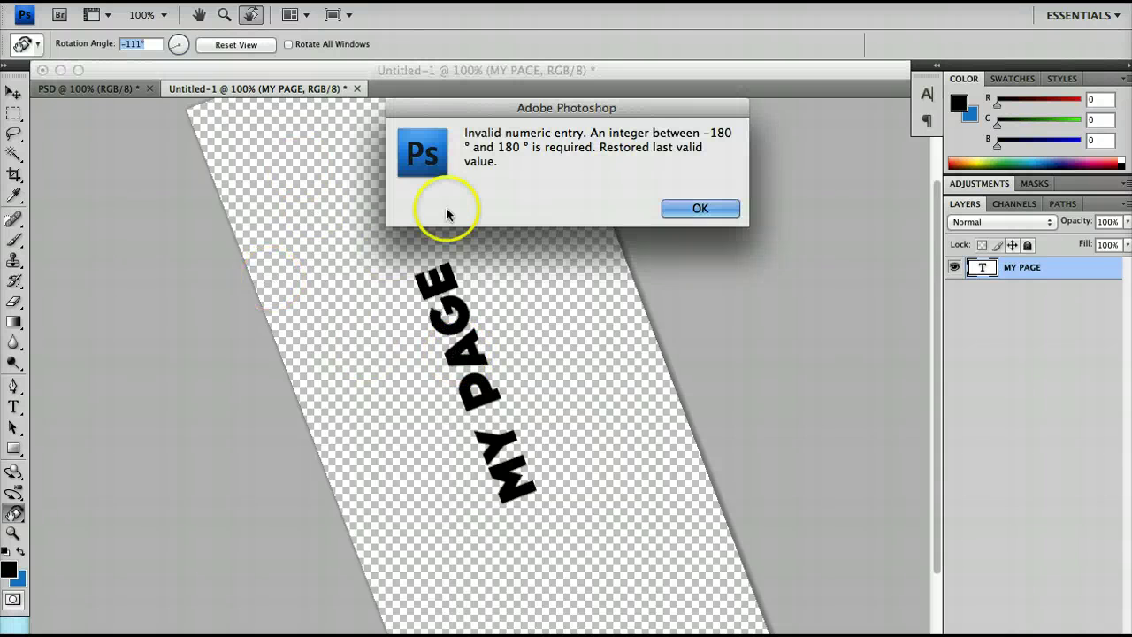
{"action": "key", "text": "Return"}
Step: Add an S to the text so it reads 'MY PAGES'
{"action": "key", "text": "t"}
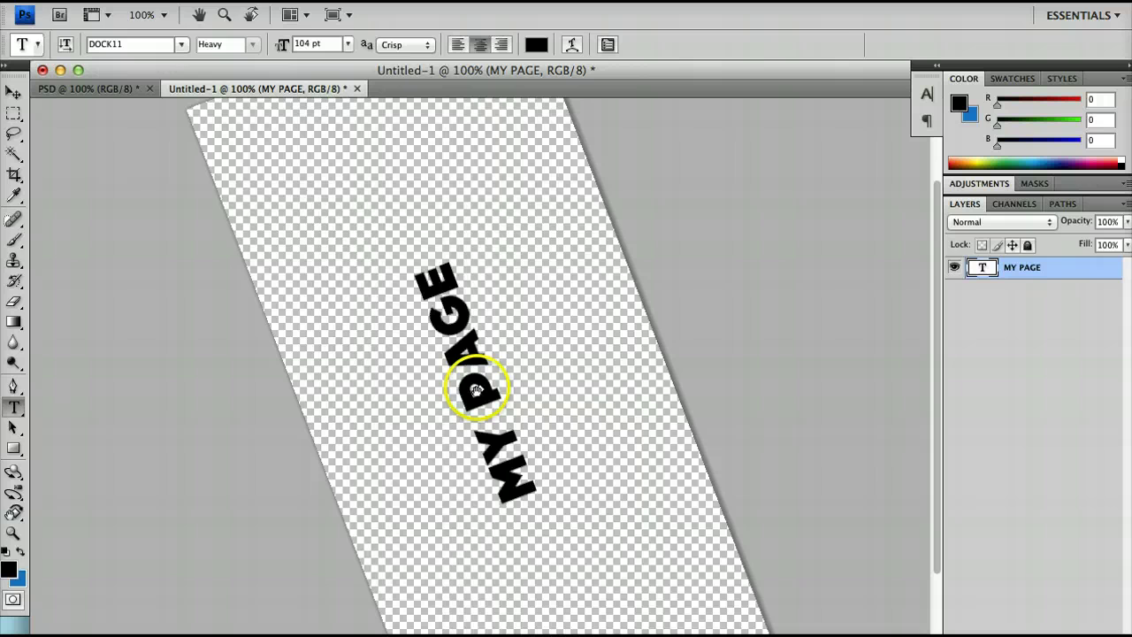
{"action": "left_click", "coordinate": [477, 387]}
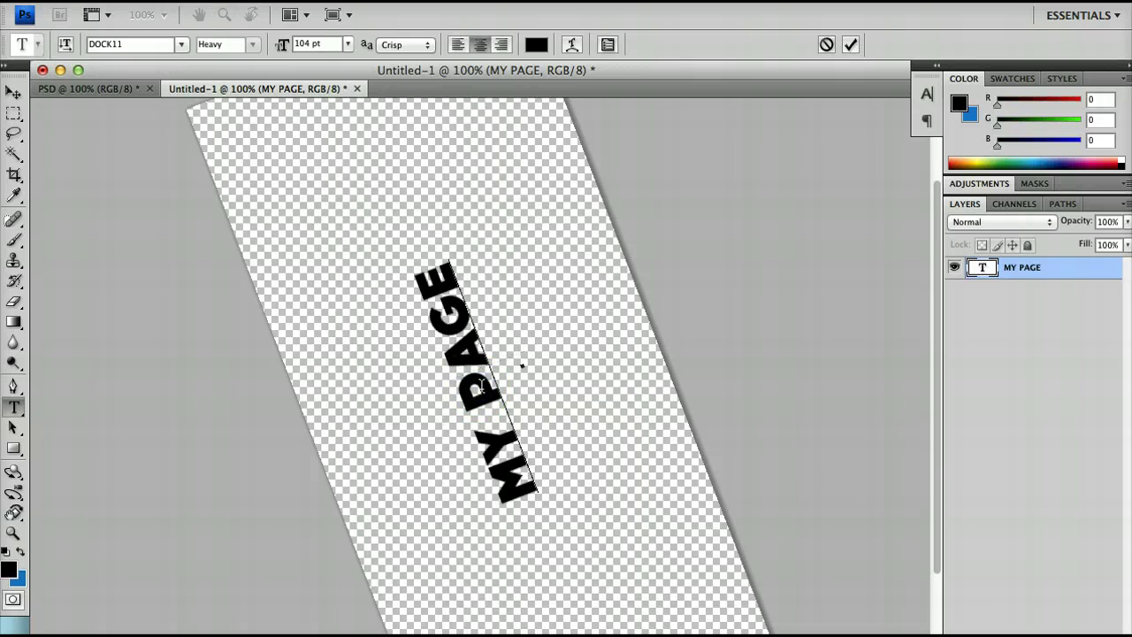
{"action": "type", "text": "S"}
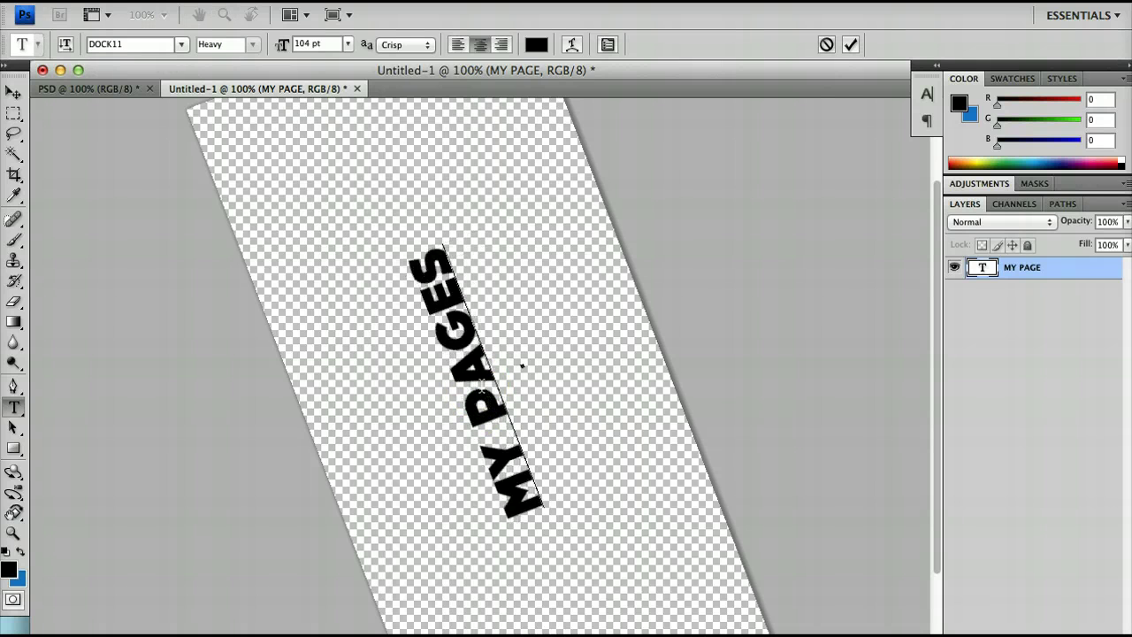
{"action": "key", "text": "ctrl+Return"}
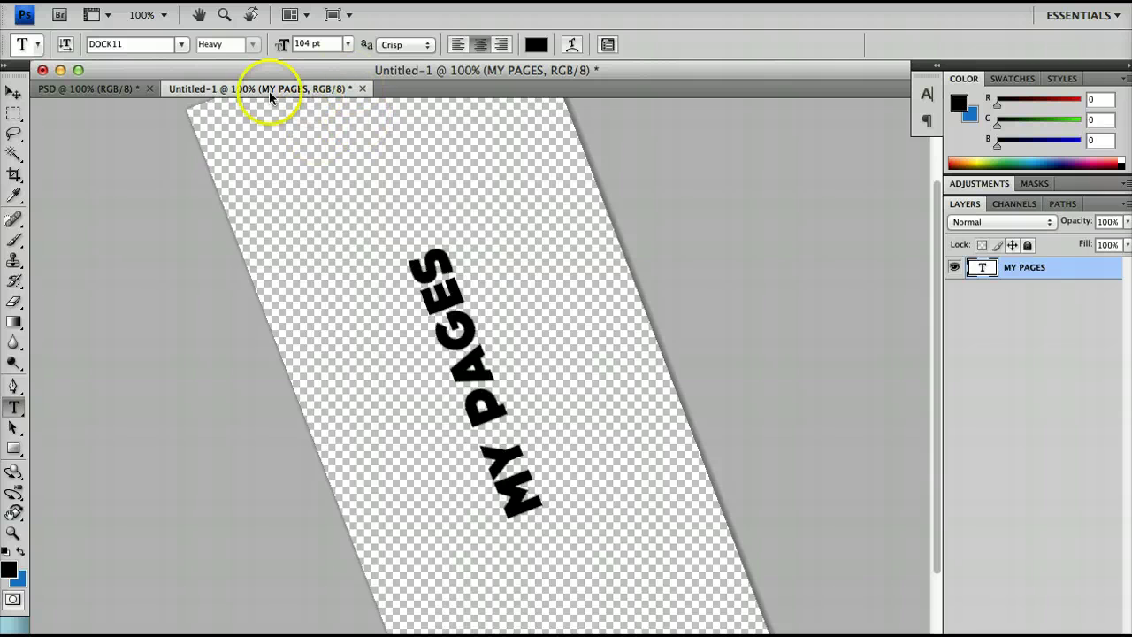
{"action": "left_click", "coordinate": [252, 14]}
Step: Reset the rotated canvas view back to straight
{"action": "left_click", "coordinate": [242, 48]}
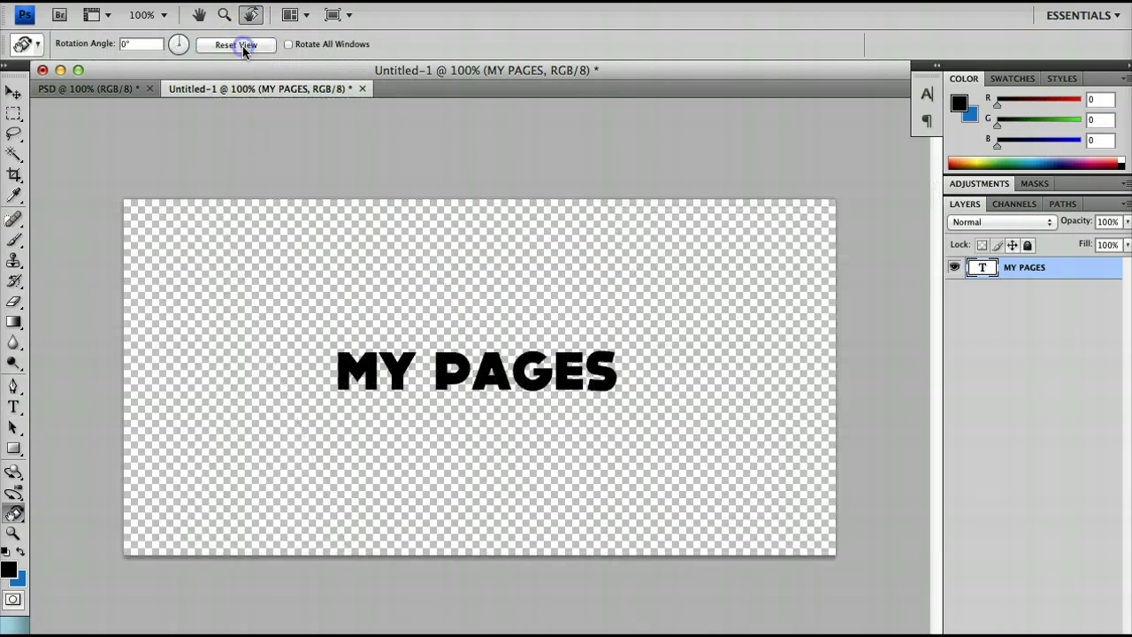
{"action": "left_click", "coordinate": [399, 239]}
{"action": "left_click", "coordinate": [452, 49]}
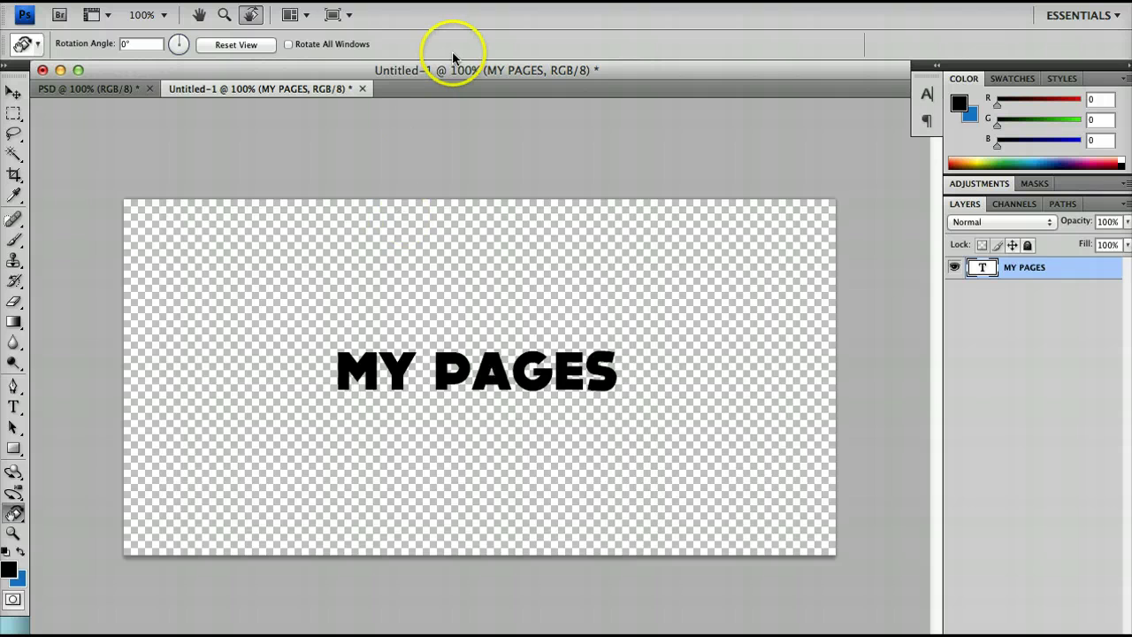
Step: Change the canvas size to 400 x 800 pixels, proceeding despite the clipping warning
{"action": "left_click", "coordinate": [221, 1]}
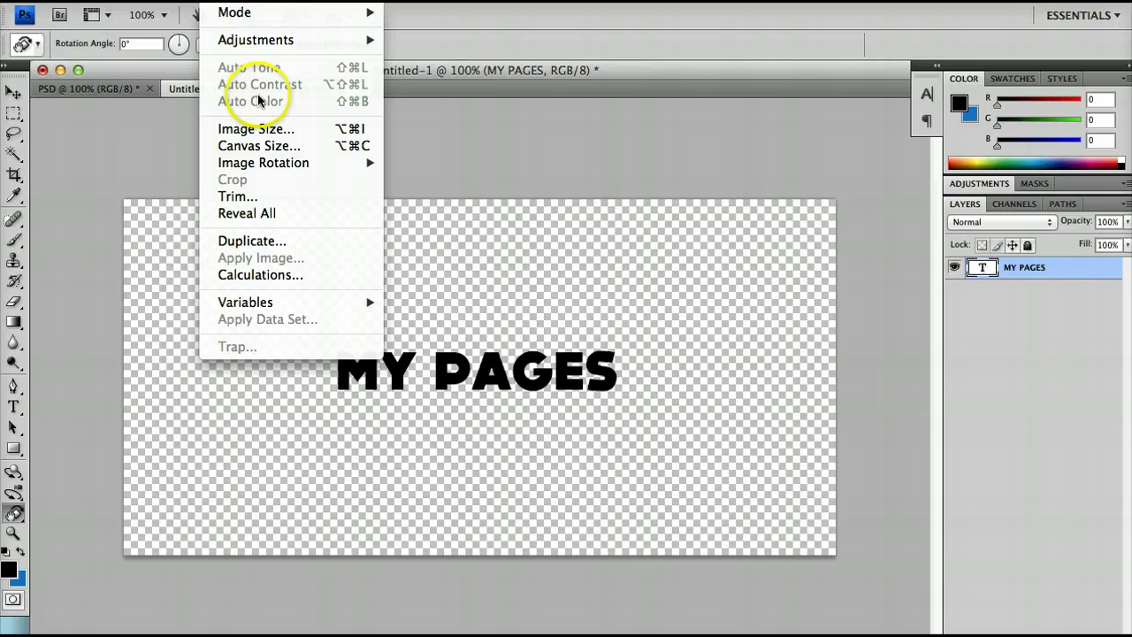
{"action": "left_click", "coordinate": [272, 145]}
{"action": "left_click", "coordinate": [601, 236]}
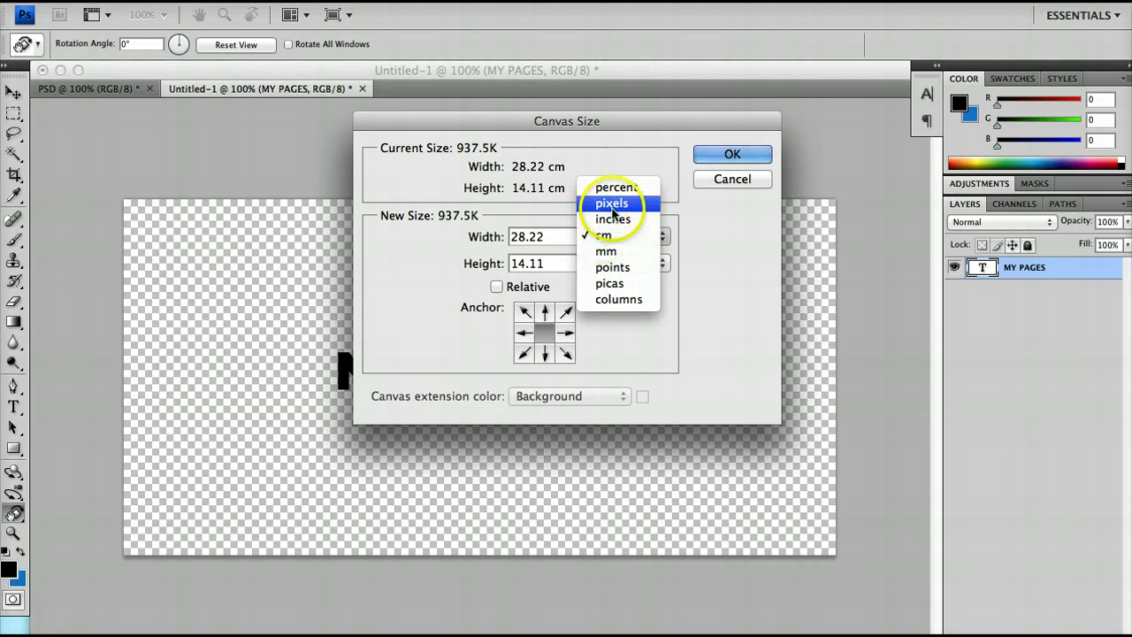
{"action": "left_click", "coordinate": [612, 204]}
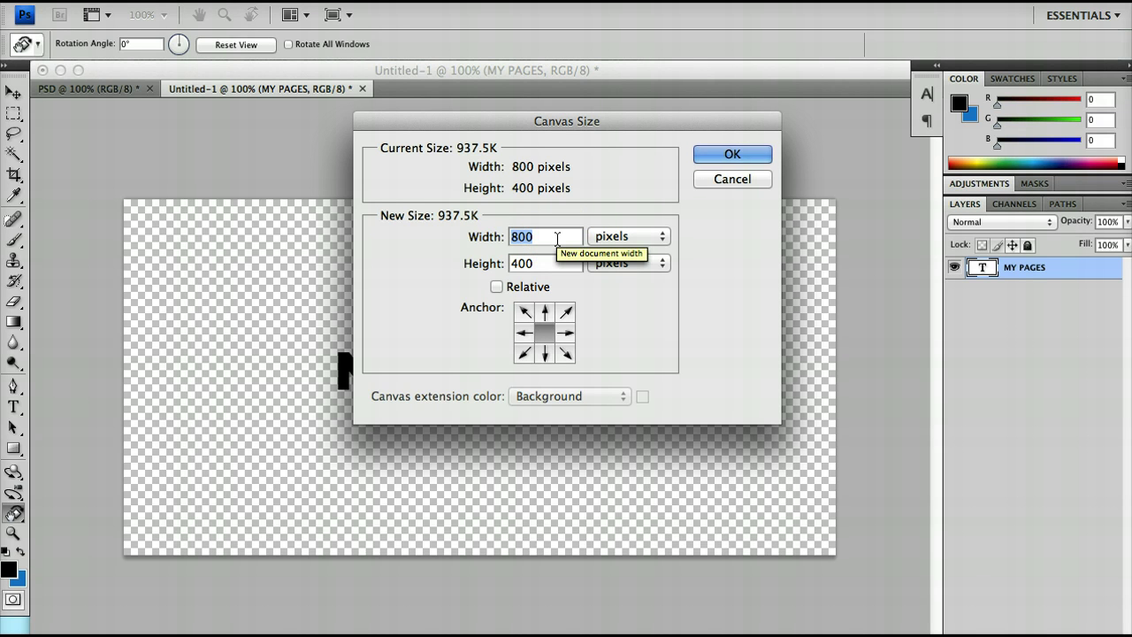
{"action": "type", "text": "400"}
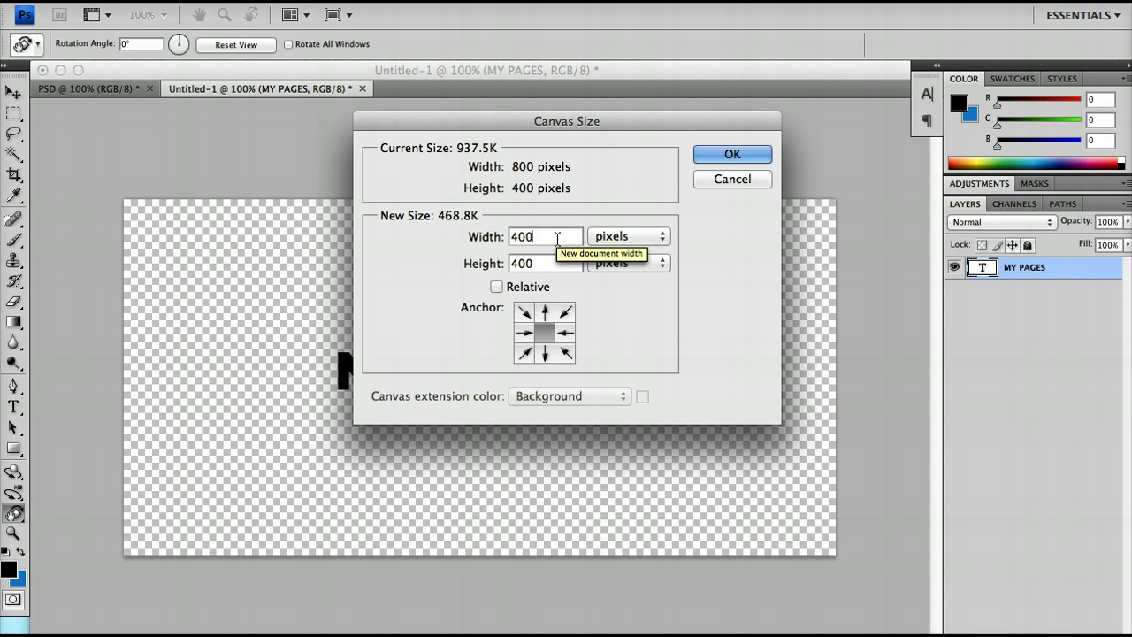
{"action": "key", "text": "Tab"}
{"action": "type", "text": "800"}
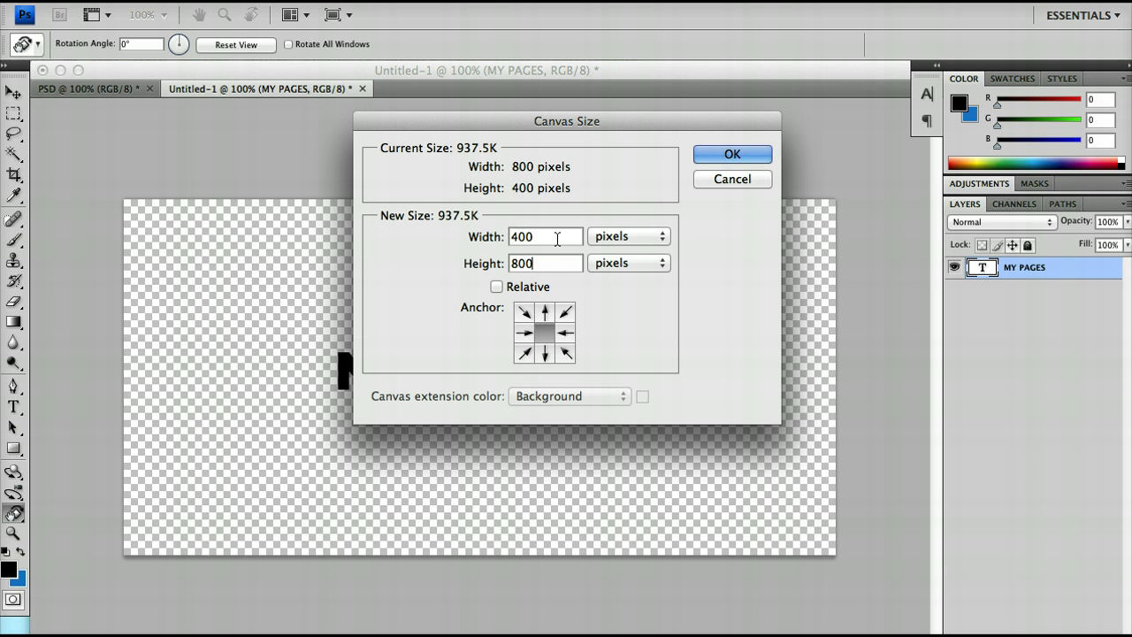
{"action": "key", "text": "Return"}
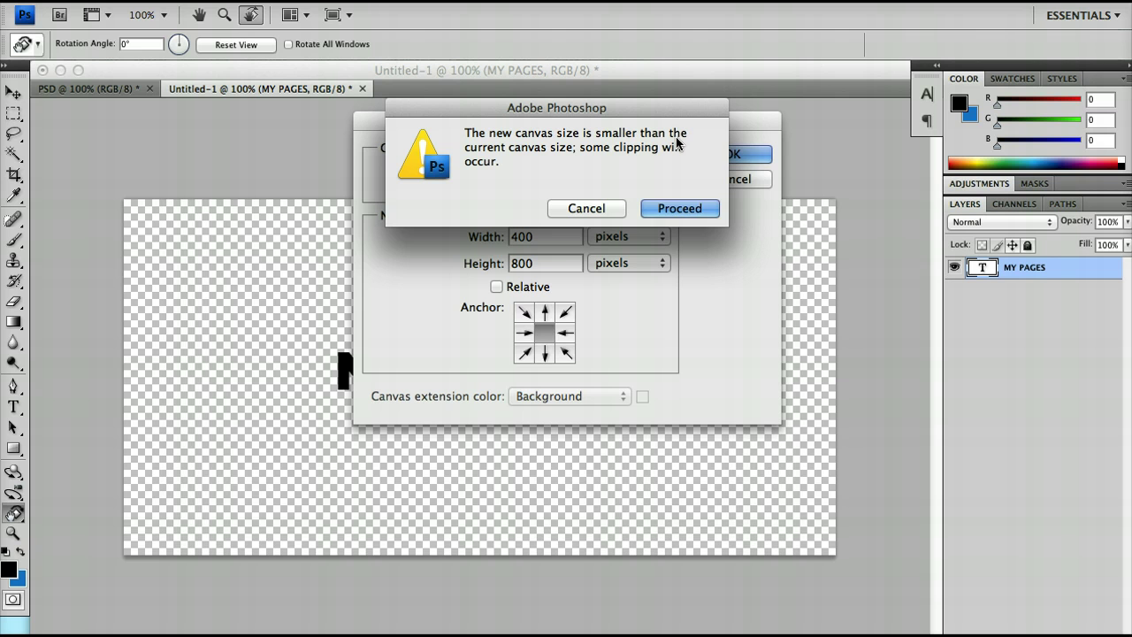
{"action": "key", "text": "Return"}
{"action": "scroll", "coordinate": [675, 144], "scroll_direction": "down", "scroll_amount": 5}
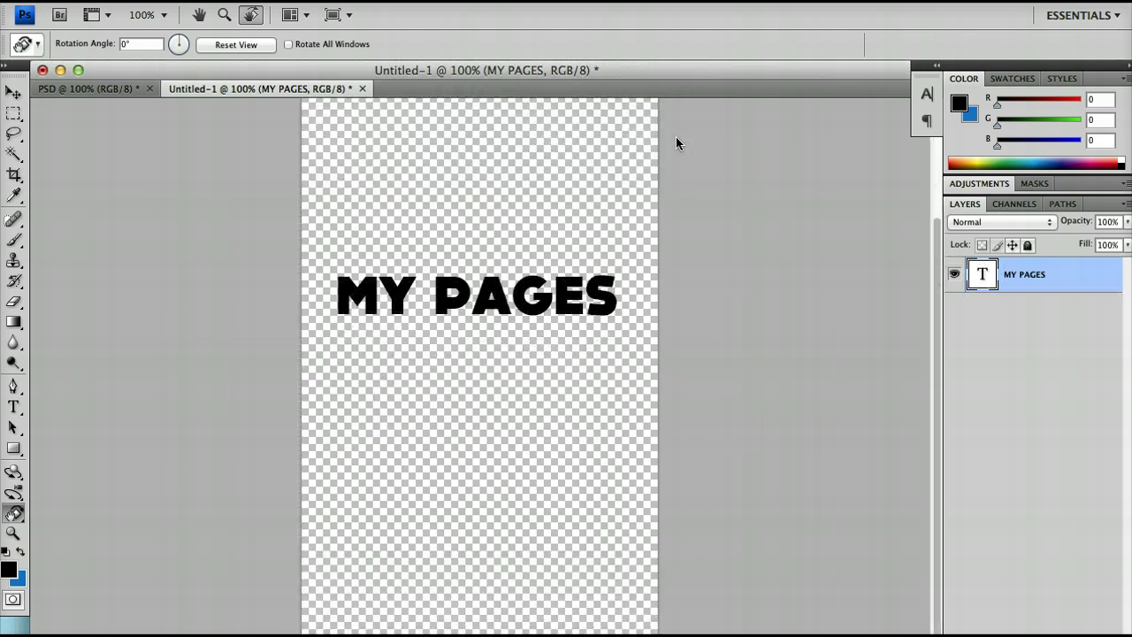
{"action": "scroll", "coordinate": [675, 143], "scroll_direction": "up", "scroll_amount": 5}
{"action": "scroll", "coordinate": [676, 144], "scroll_direction": "down", "scroll_amount": 5}
Step: Undo the canvas resize and add a new Layer 1 below MY PAGES, filled with the background colour
{"action": "key", "text": "ctrl+z"}
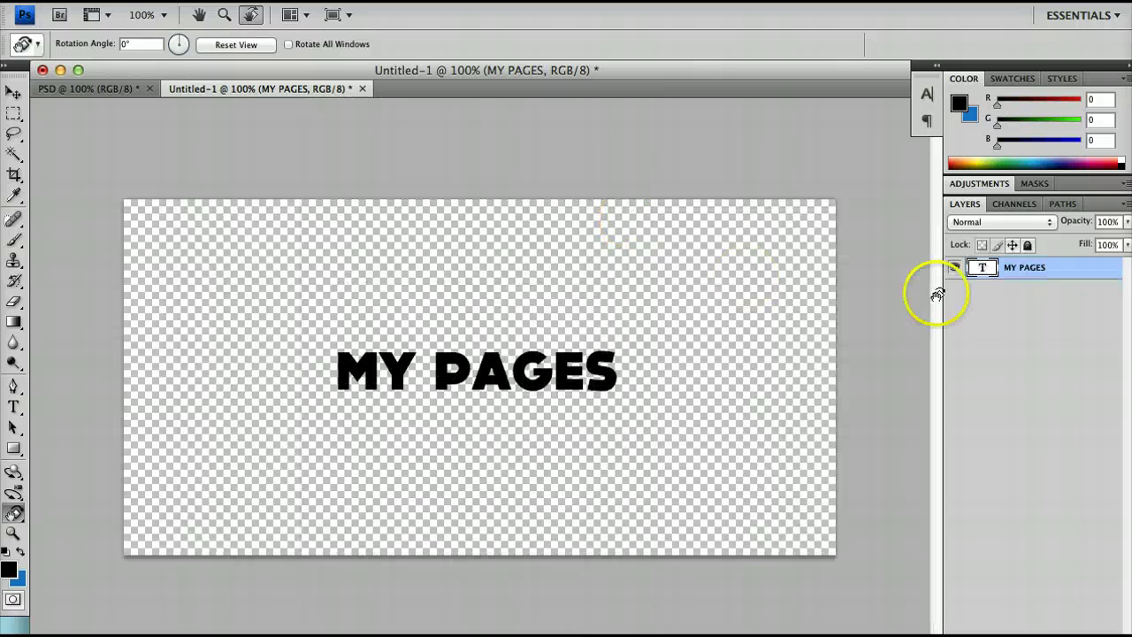
{"action": "key", "text": "ctrl+shift+alt+n"}
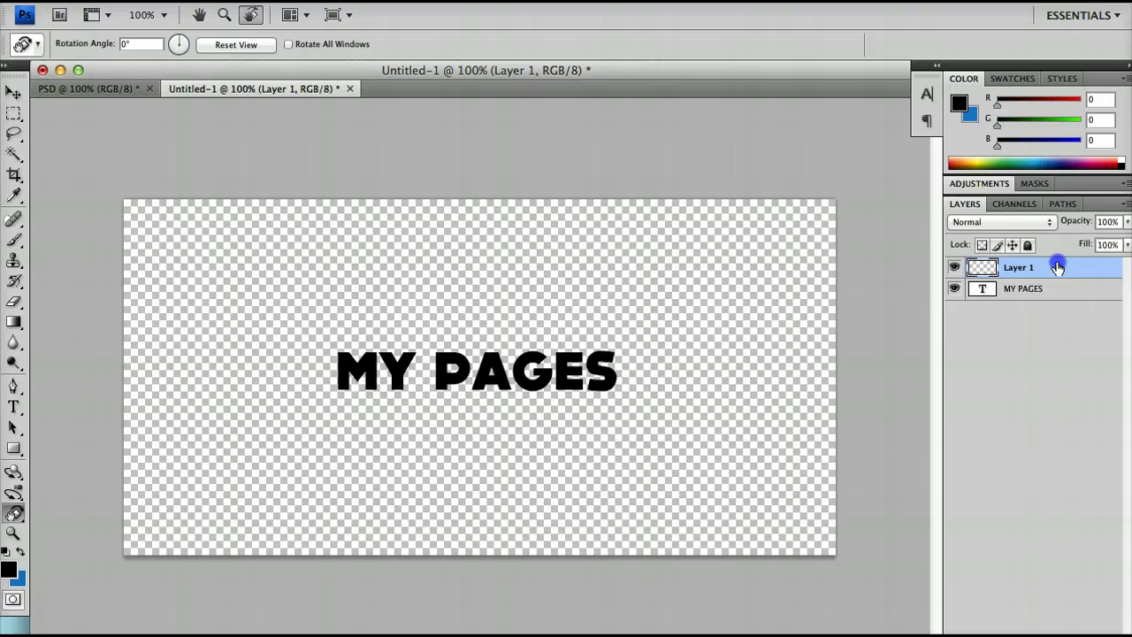
{"action": "left_click_drag", "start_coordinate": [1056, 267], "coordinate": [1036, 315]}
{"action": "key", "text": "ctrl+BackSpace"}
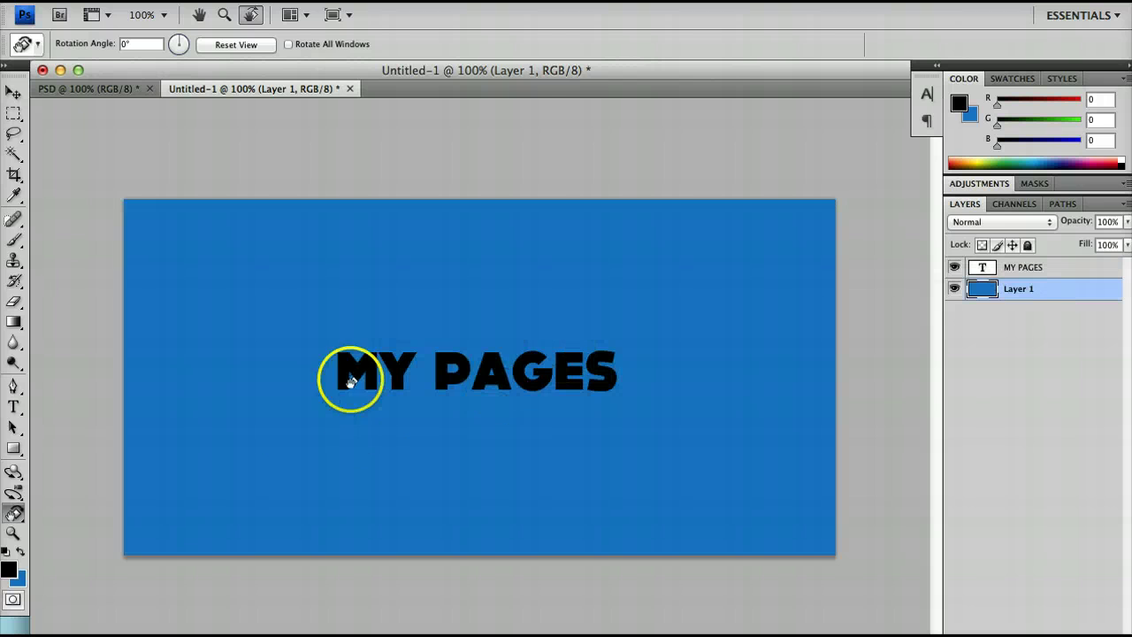
Step: Draw a yellow-to-orange linear gradient across Layer 1
{"action": "left_click", "coordinate": [12, 324]}
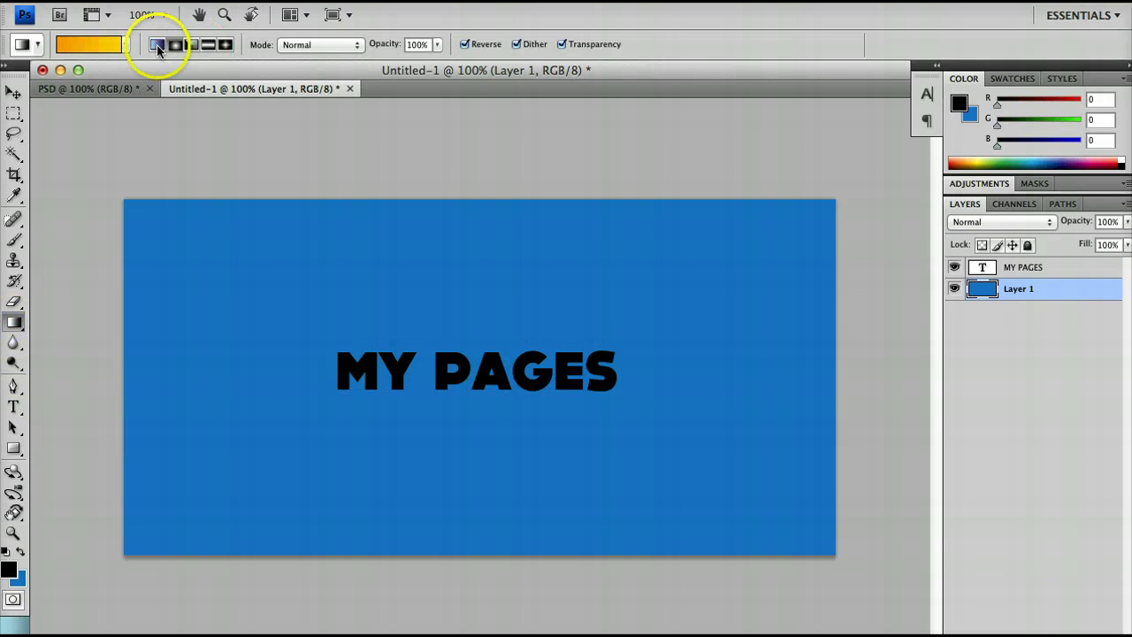
{"action": "left_click_drag", "start_coordinate": [115, 332], "coordinate": [282, 332]}
{"action": "left_click_drag", "start_coordinate": [980, 336], "coordinate": [877, 348]}
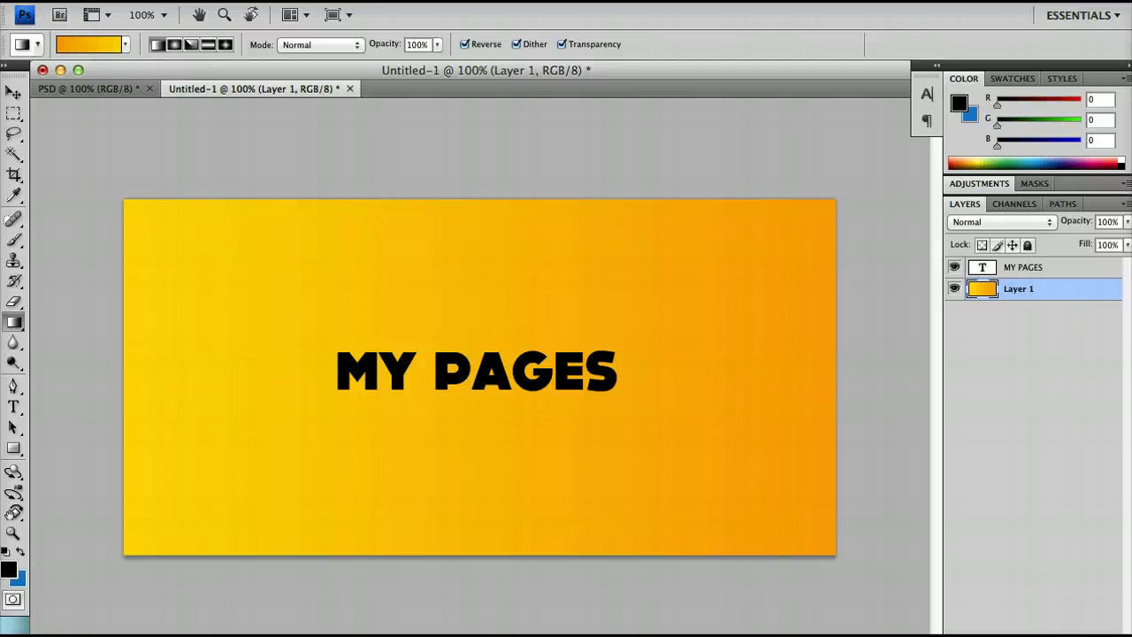
{"action": "left_click", "coordinate": [221, 1]}
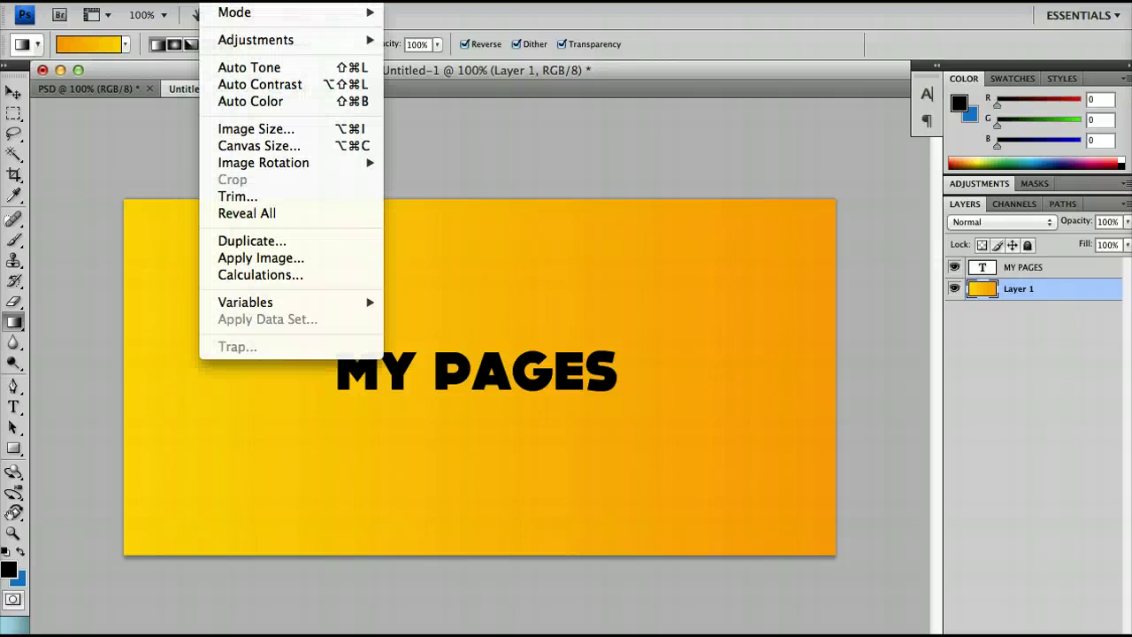
Step: Resize the canvas to 400 x 800 pixels, accepting the clipping warning
{"action": "left_click", "coordinate": [285, 146]}
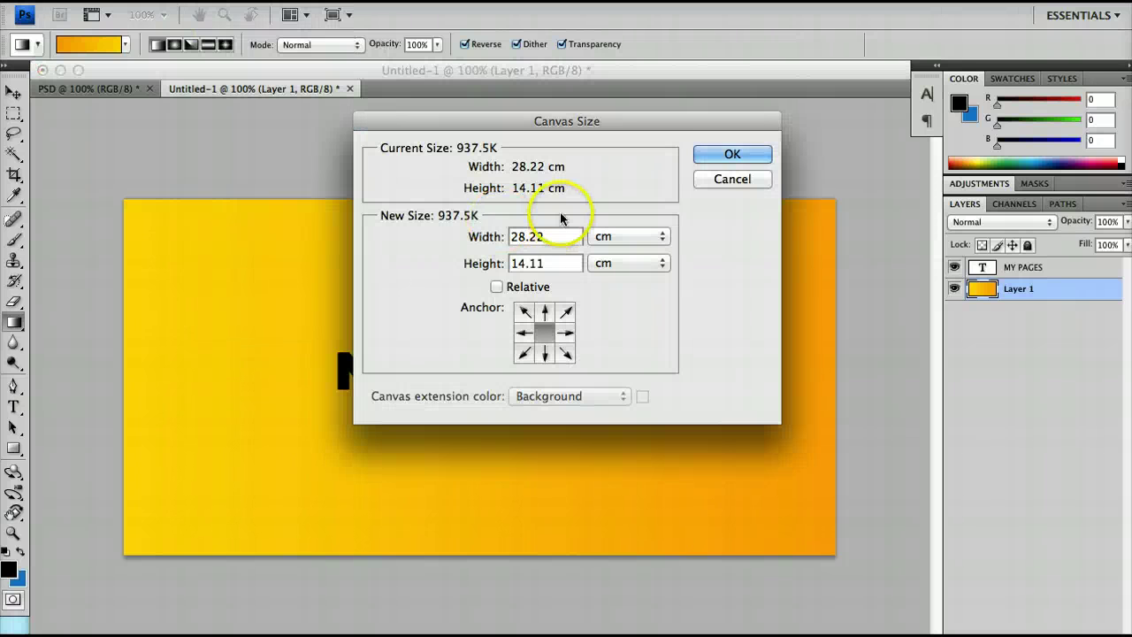
{"action": "left_click", "coordinate": [610, 237]}
{"action": "left_click", "coordinate": [602, 205]}
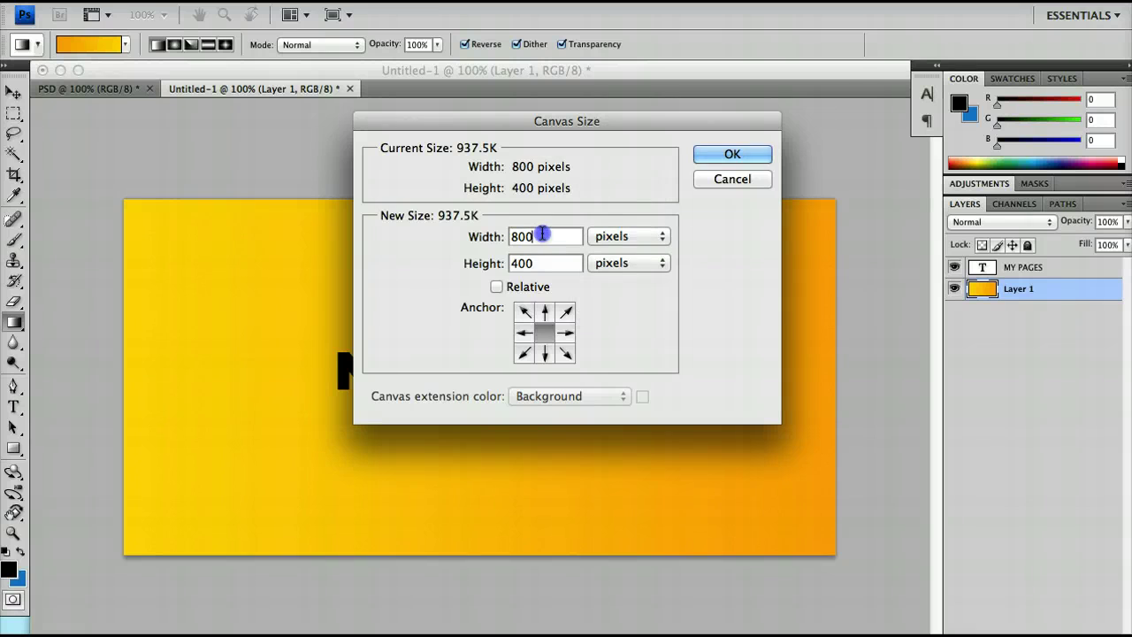
{"action": "type", "text": "400"}
{"action": "key", "text": "Tab"}
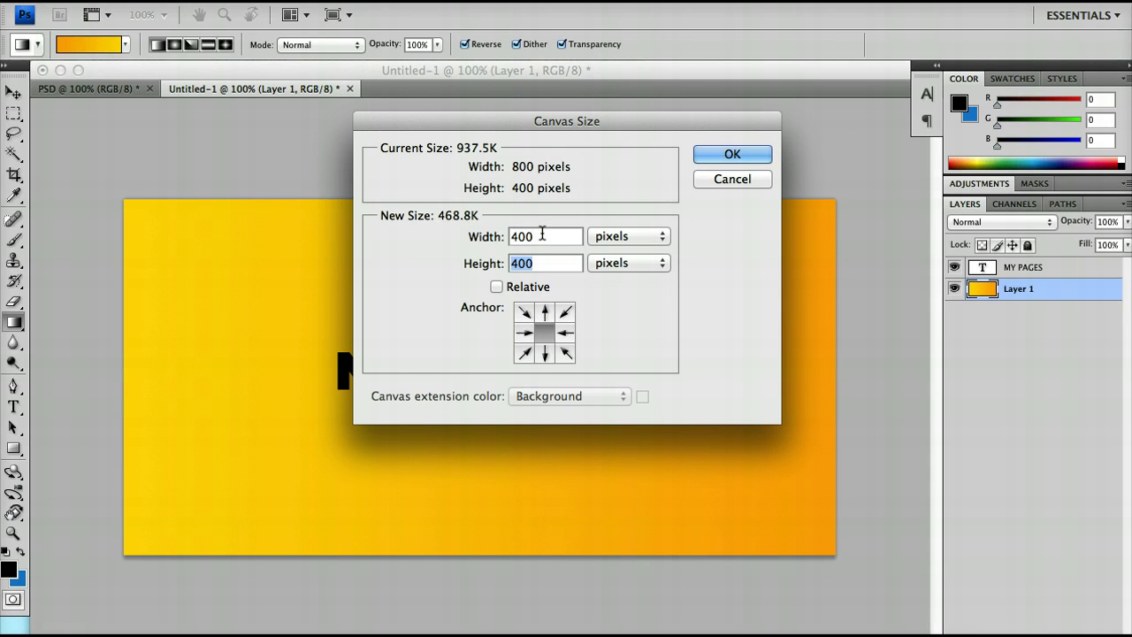
{"action": "type", "text": "800"}
{"action": "key", "text": "Return"}
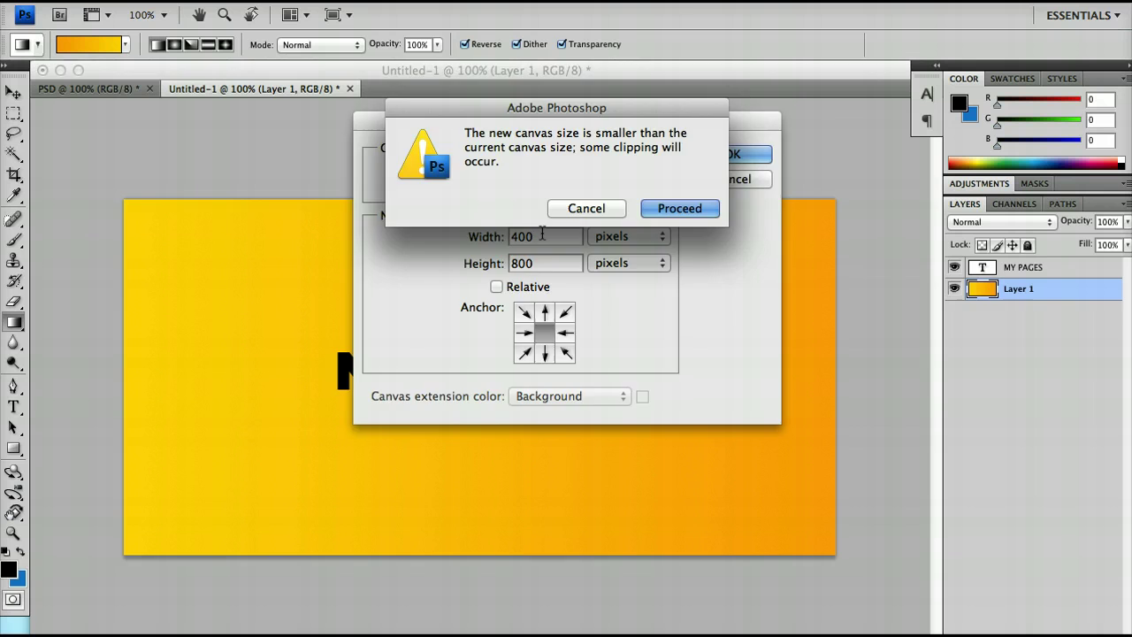
{"action": "key", "text": "Return"}
{"action": "scroll", "coordinate": [531, 375], "scroll_direction": "down", "scroll_amount": 3}
{"action": "scroll", "coordinate": [534, 375], "scroll_direction": "up", "scroll_amount": 3}
{"action": "scroll", "coordinate": [534, 376], "scroll_direction": "down", "scroll_amount": 3}
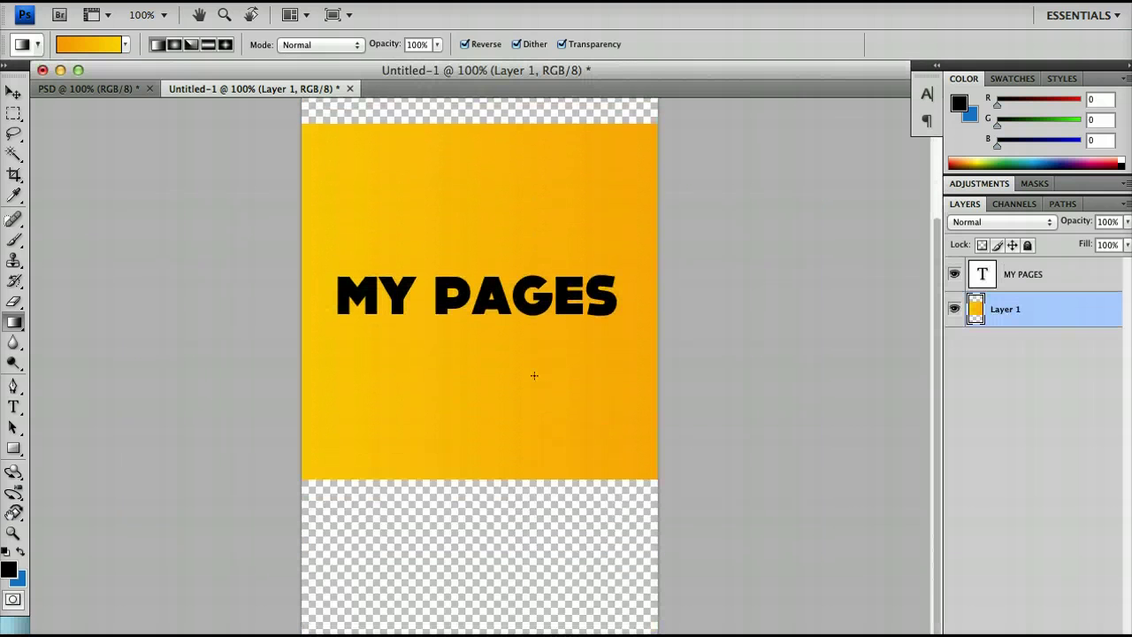
{"action": "key", "text": "super+t"}
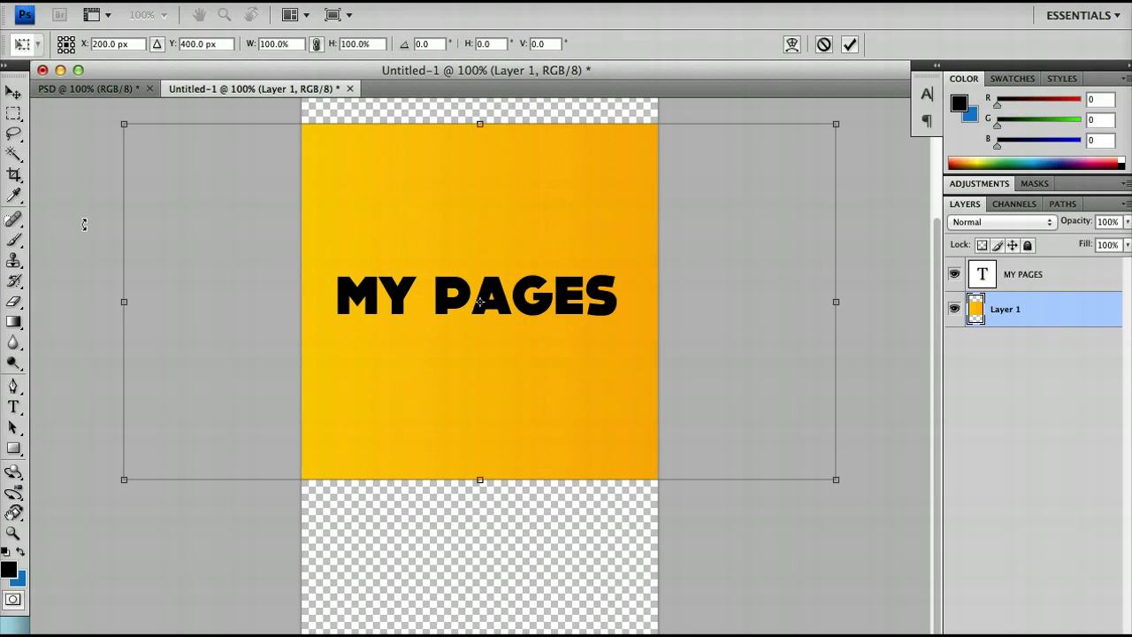
Step: Rotate the gradient layer -90° so orange-to-yellow fills the whole portrait page
{"action": "left_click_drag", "start_coordinate": [202, 362], "coordinate": [457, 505]}
{"action": "key", "text": "Return"}
{"action": "key", "text": "g"}
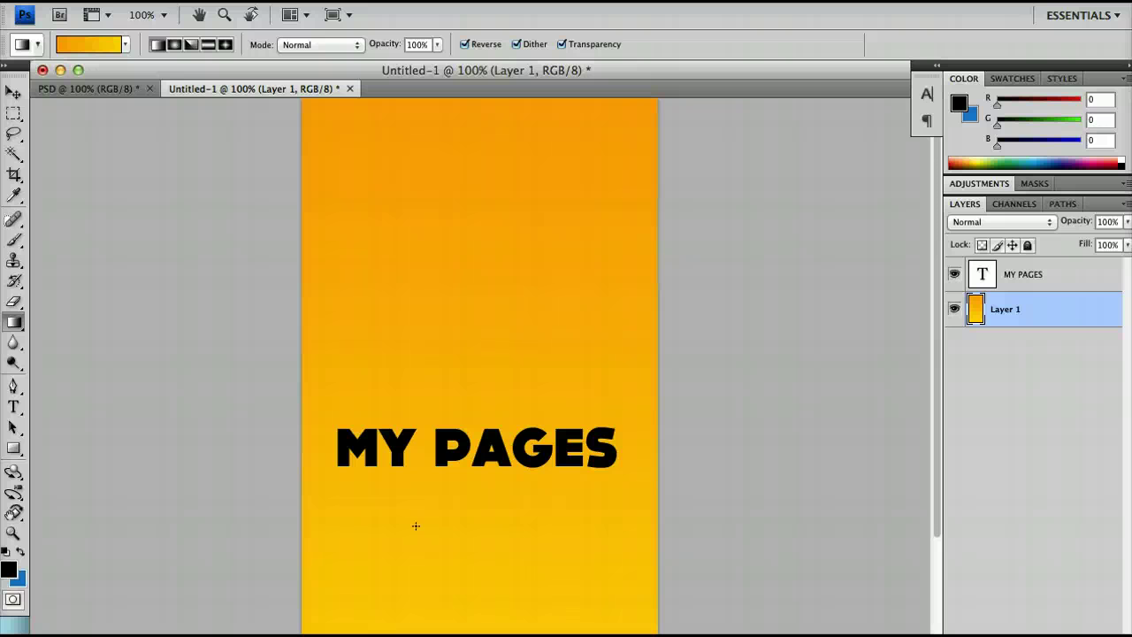
{"action": "scroll", "coordinate": [416, 525], "scroll_direction": "down", "scroll_amount": 3}
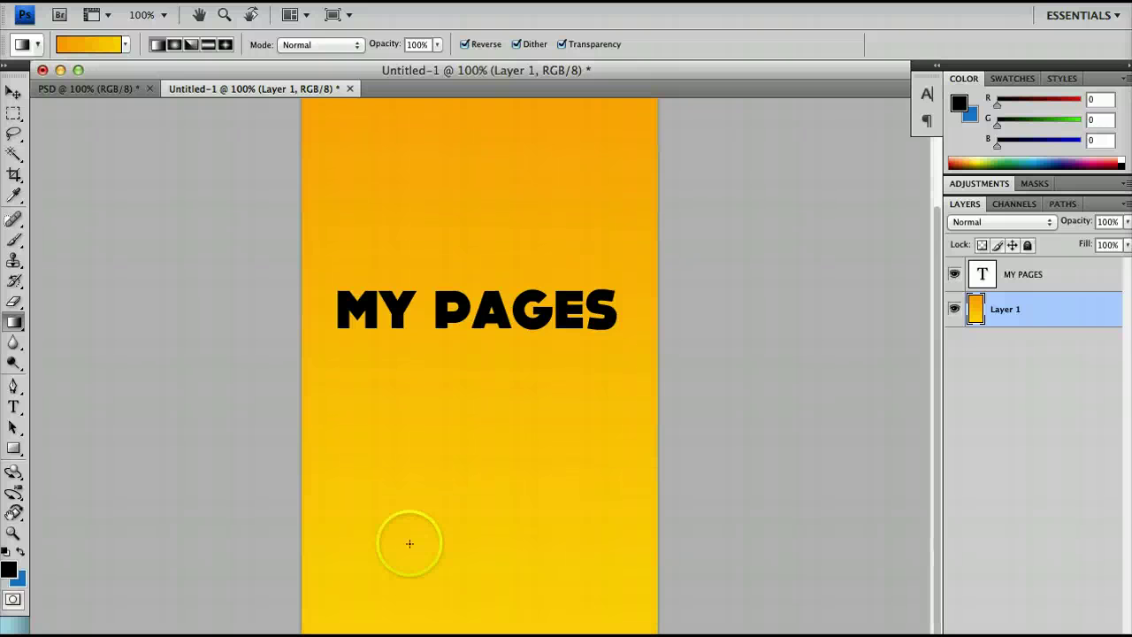